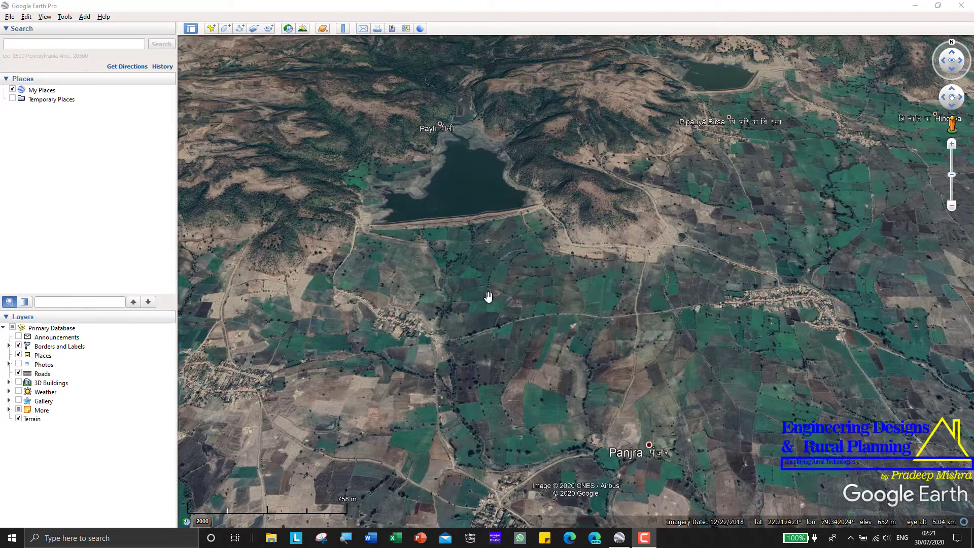
- Examine the Payli reservoir and its dam from directly above
{"action": "left_click_drag", "start_coordinate": [478, 289], "coordinate": [530, 344]}
{"action": "scroll", "coordinate": [497, 300], "scroll_direction": "down", "scroll_amount": 3}
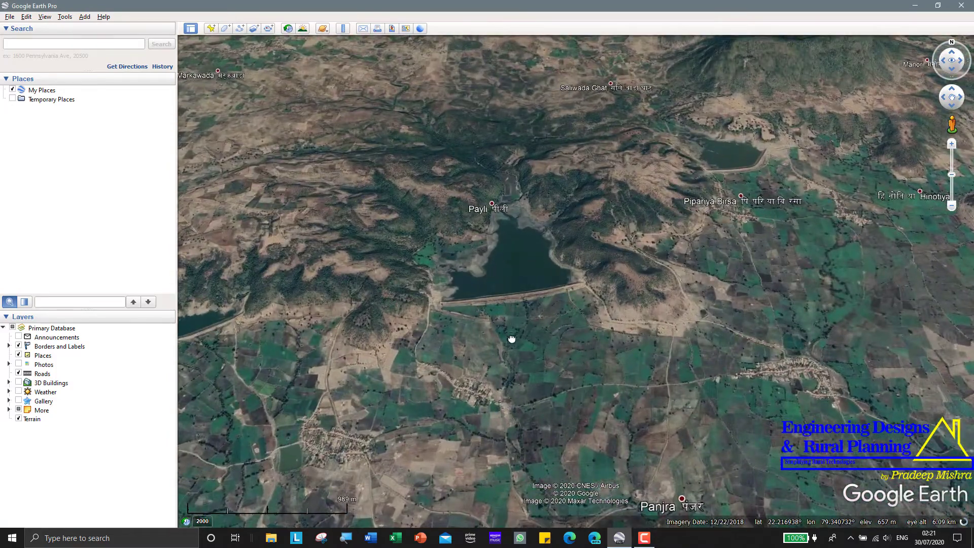
{"action": "scroll", "coordinate": [512, 344], "scroll_direction": "up", "scroll_amount": 2}
{"action": "scroll", "coordinate": [513, 348], "scroll_direction": "up", "scroll_amount": 3}
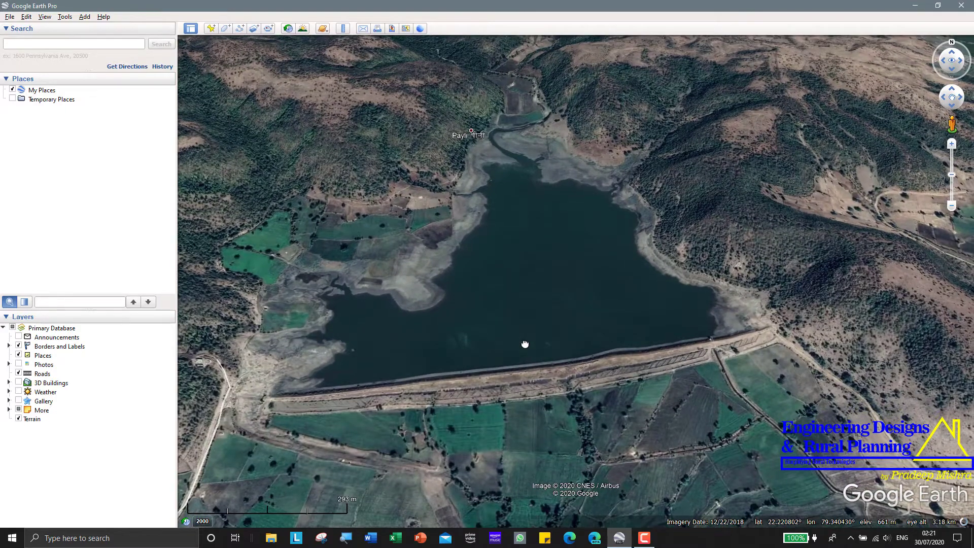
{"action": "key", "text": "u"}
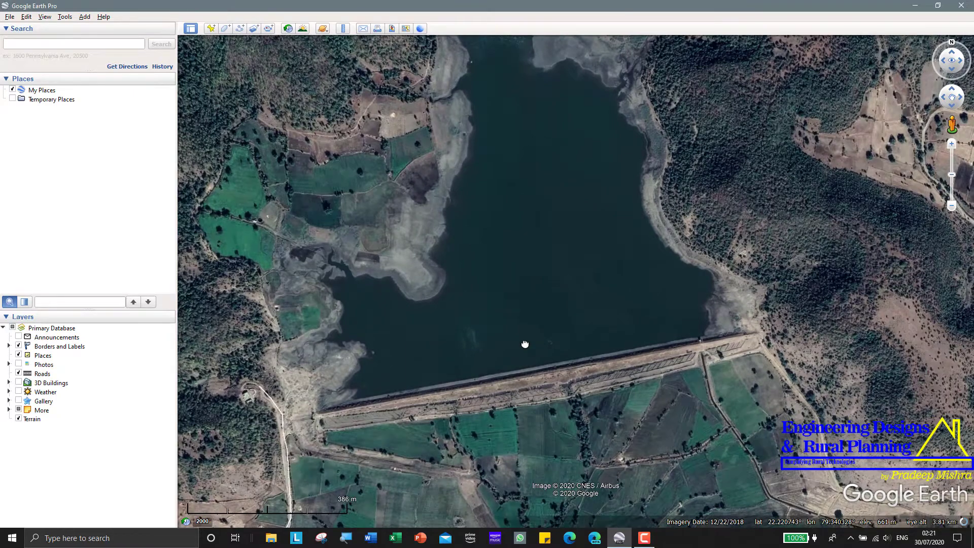
{"action": "scroll", "coordinate": [506, 282], "scroll_direction": "down", "scroll_amount": 2}
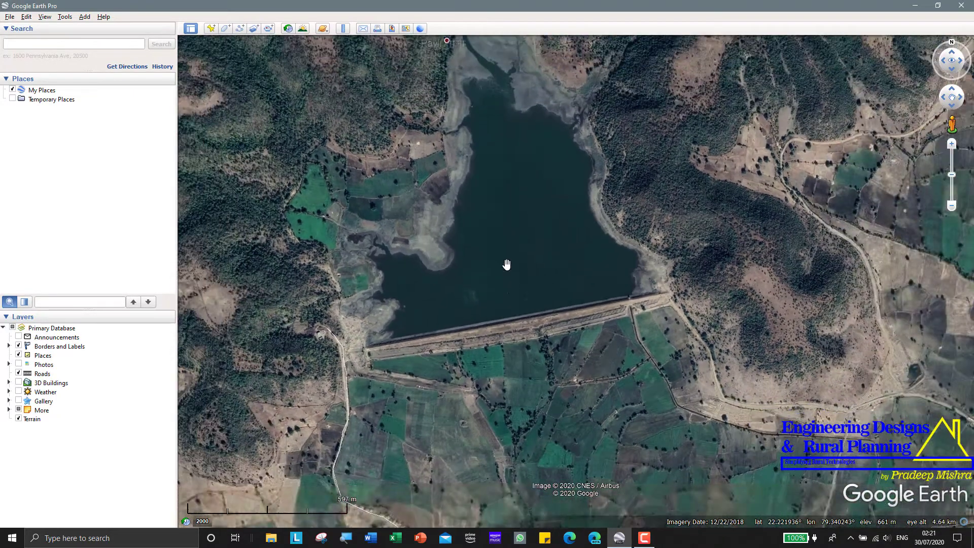
{"action": "scroll", "coordinate": [525, 325], "scroll_direction": "up", "scroll_amount": 3}
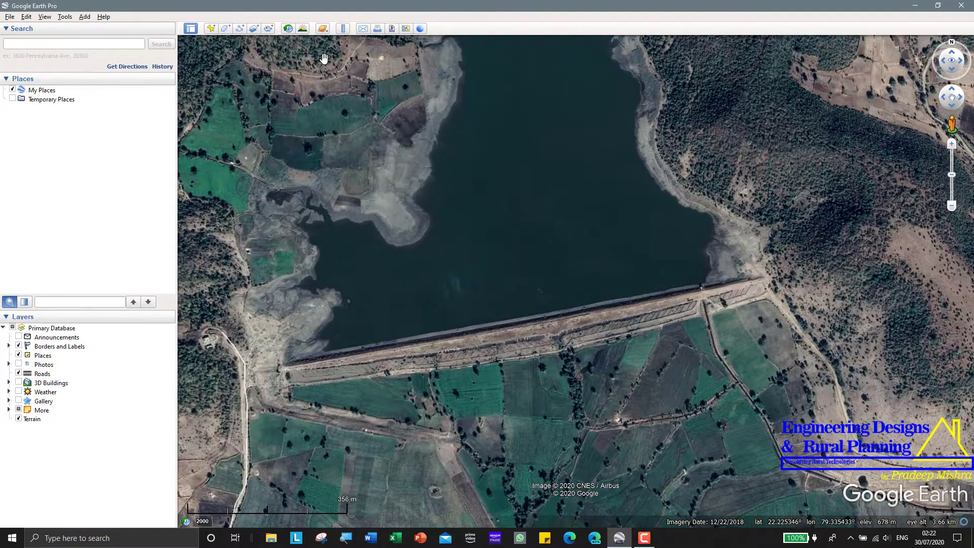
- Measure the dam's crest length with a ruler path in meters and check which other length units are offered
{"action": "left_click", "coordinate": [343, 28]}
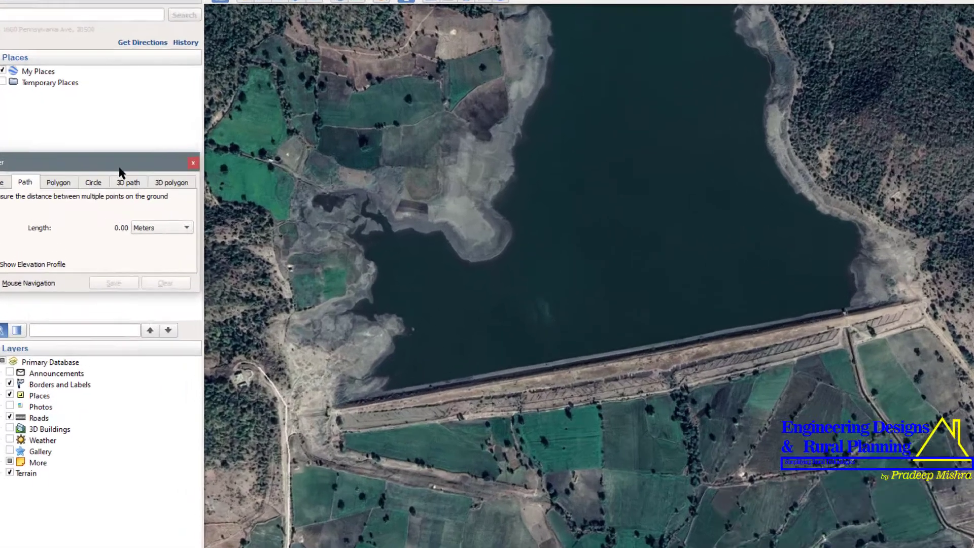
{"action": "left_click_drag", "start_coordinate": [120, 171], "coordinate": [207, 174]}
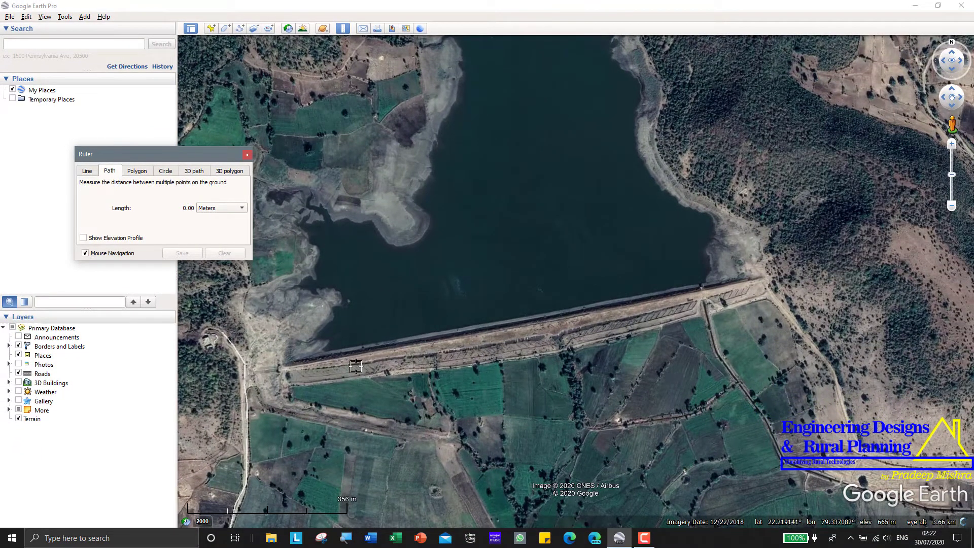
{"action": "scroll", "coordinate": [286, 371], "scroll_direction": "up", "scroll_amount": 2}
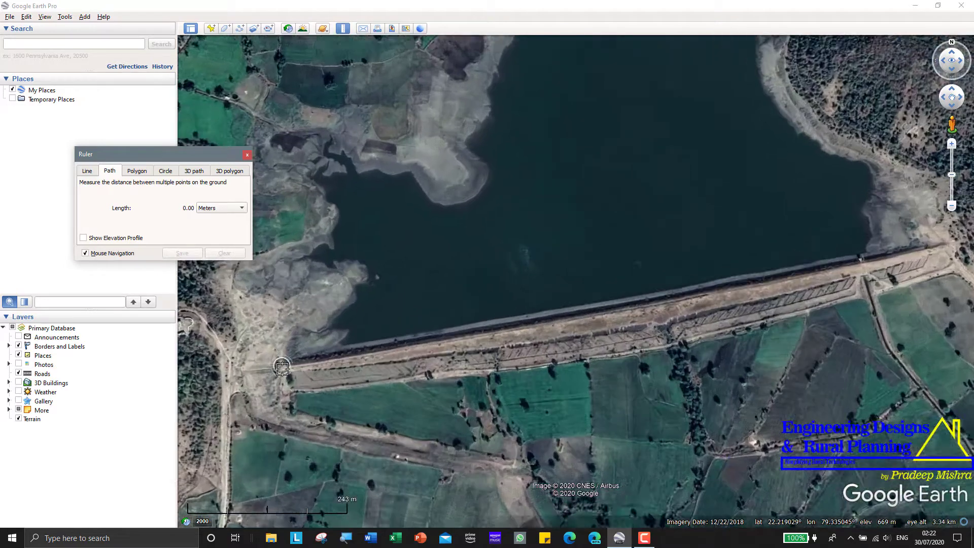
{"action": "scroll", "coordinate": [283, 369], "scroll_direction": "up", "scroll_amount": 1}
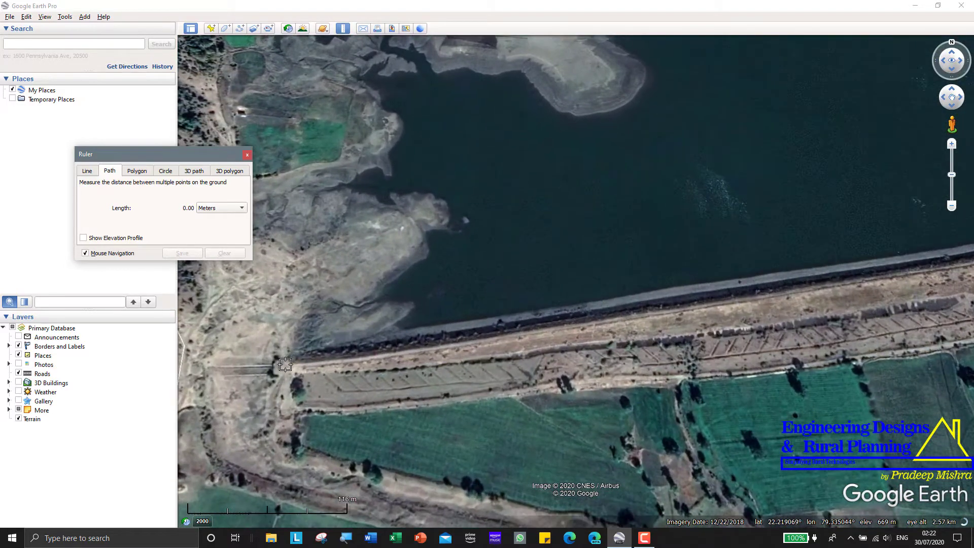
{"action": "left_click", "coordinate": [294, 363]}
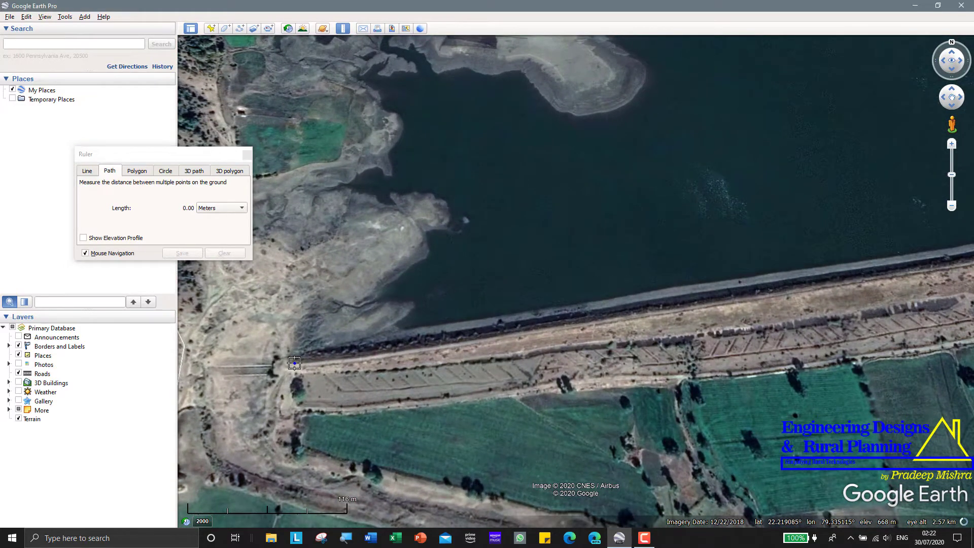
{"action": "scroll", "coordinate": [328, 364], "scroll_direction": "down", "scroll_amount": 3}
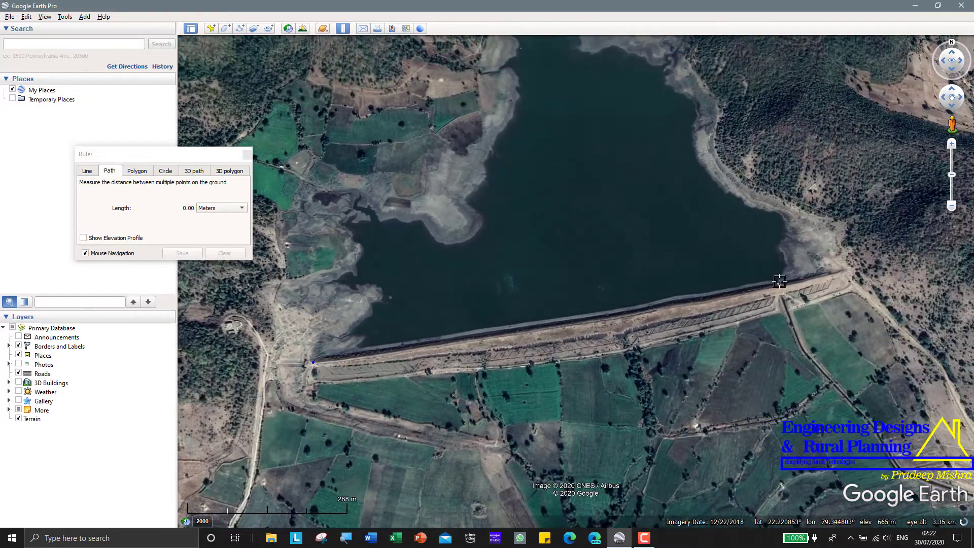
{"action": "scroll", "coordinate": [779, 282], "scroll_direction": "up", "scroll_amount": 3}
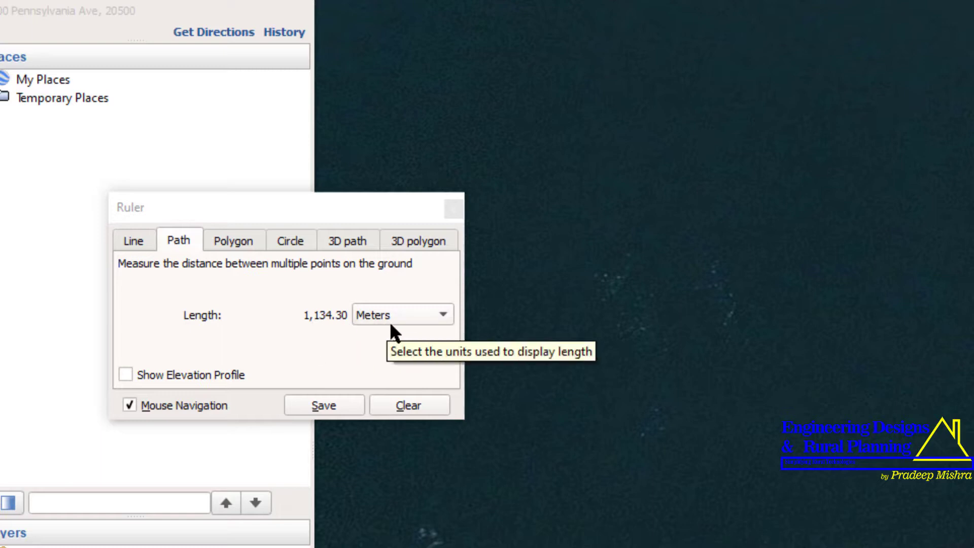
{"action": "left_click", "coordinate": [444, 314]}
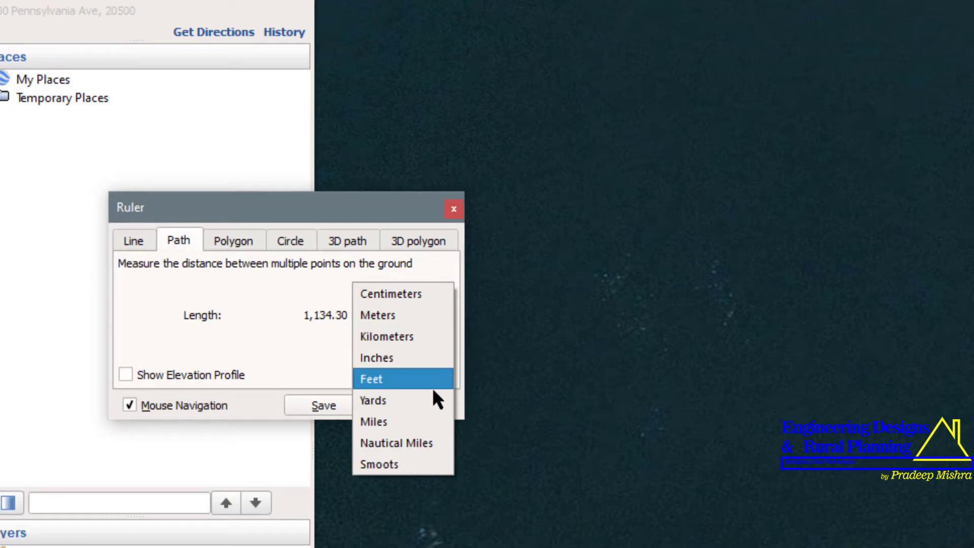
{"action": "left_click", "coordinate": [322, 356]}
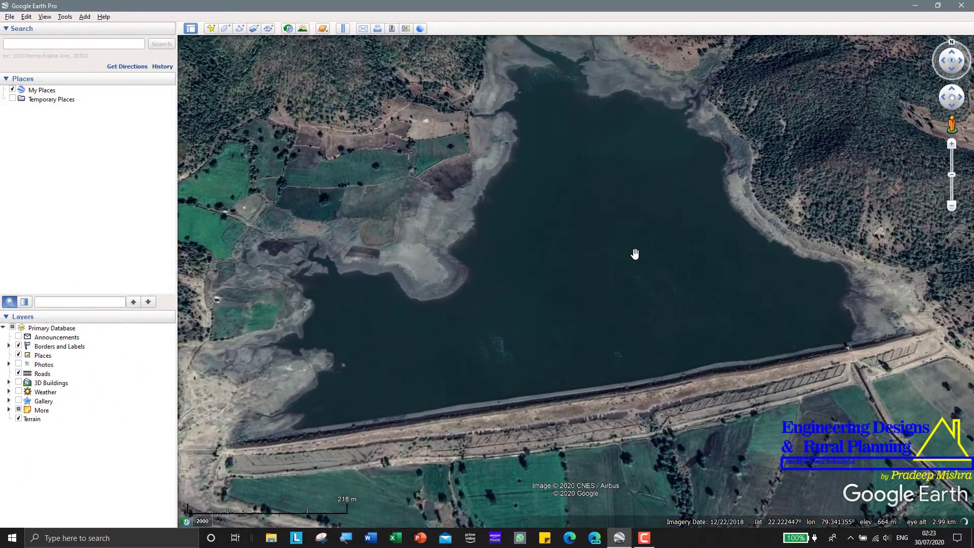
- Outline the dark, roughly triangular field beside the road south of the dam with a ruler polygon to measure its perimeter and area
{"action": "scroll", "coordinate": [635, 254], "scroll_direction": "down", "scroll_amount": 2}
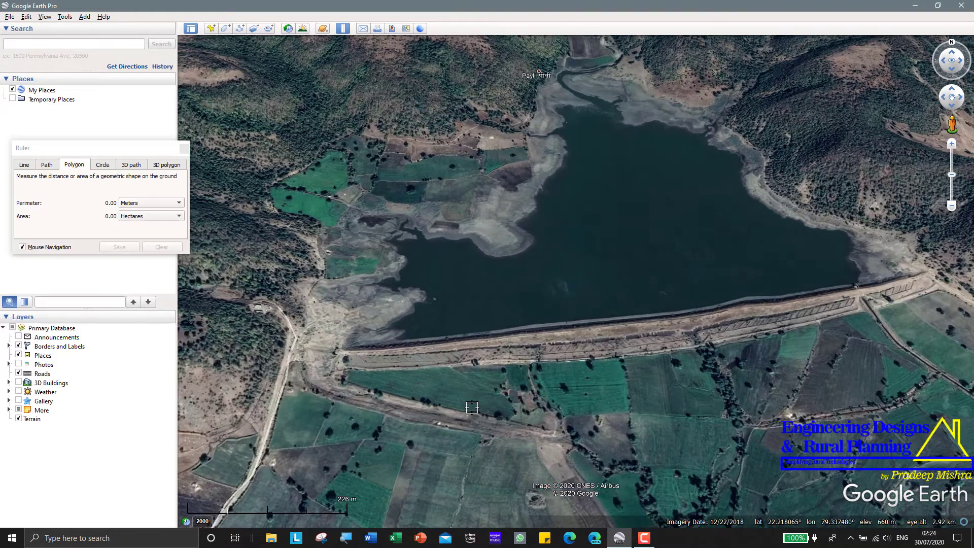
{"action": "scroll", "coordinate": [489, 357], "scroll_direction": "up", "scroll_amount": 2}
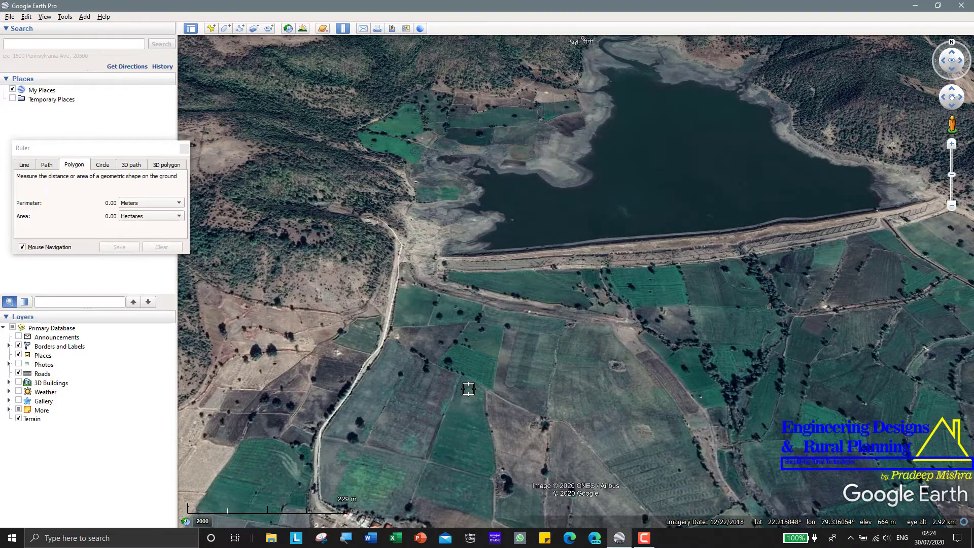
{"action": "scroll", "coordinate": [468, 388], "scroll_direction": "up", "scroll_amount": 3}
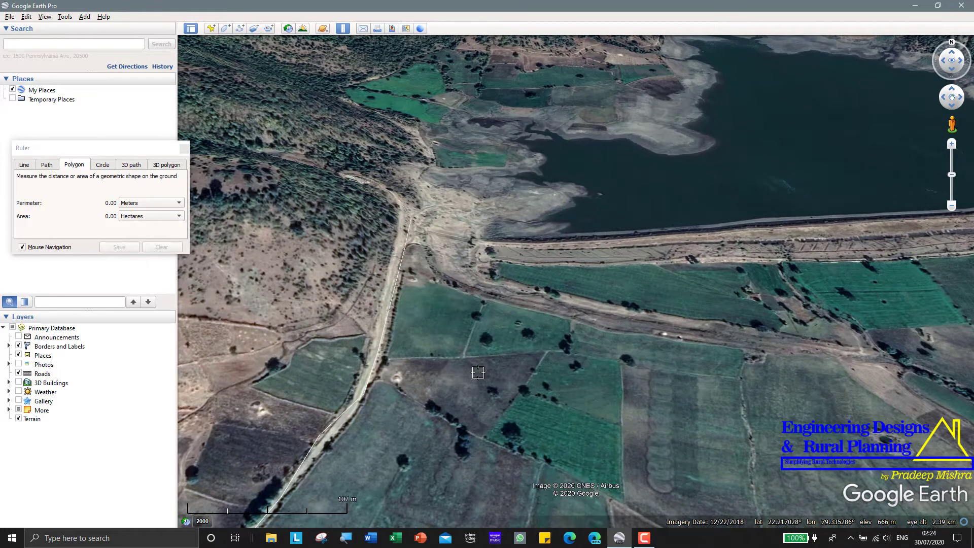
{"action": "scroll", "coordinate": [477, 373], "scroll_direction": "down", "scroll_amount": 2}
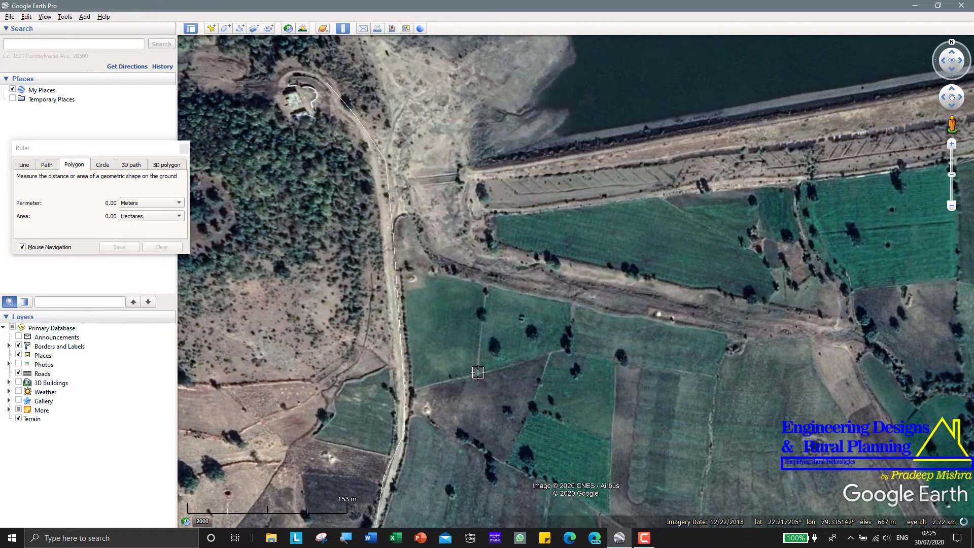
{"action": "left_click_drag", "start_coordinate": [484, 391], "coordinate": [473, 328]}
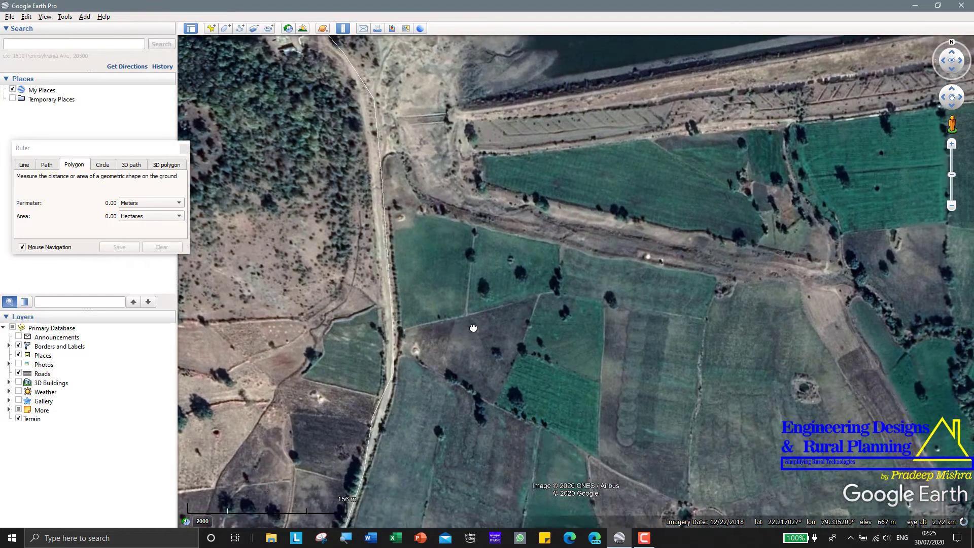
{"action": "scroll", "coordinate": [457, 322], "scroll_direction": "up", "scroll_amount": 3}
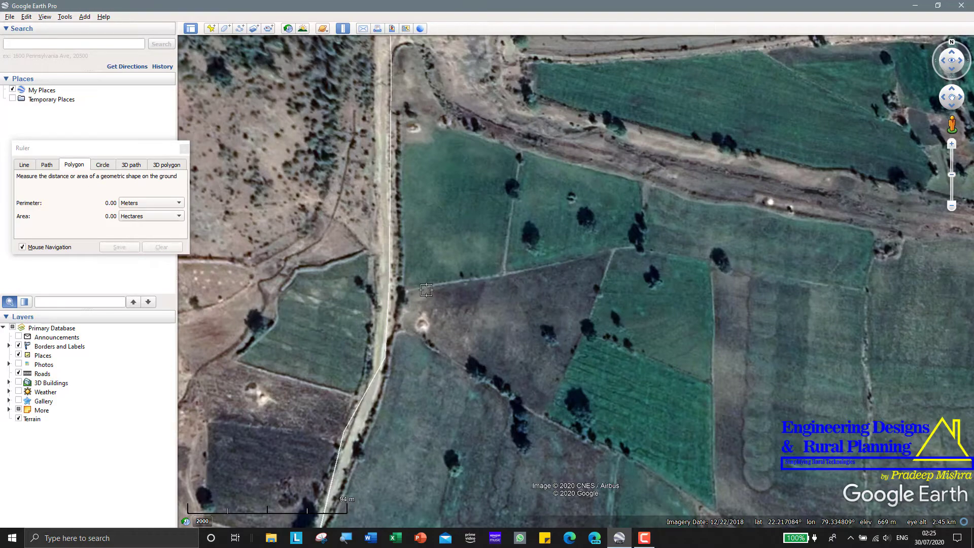
{"action": "left_click", "coordinate": [404, 293]}
{"action": "left_click", "coordinate": [459, 280]}
{"action": "scroll", "coordinate": [497, 276], "scroll_direction": "up", "scroll_amount": 1}
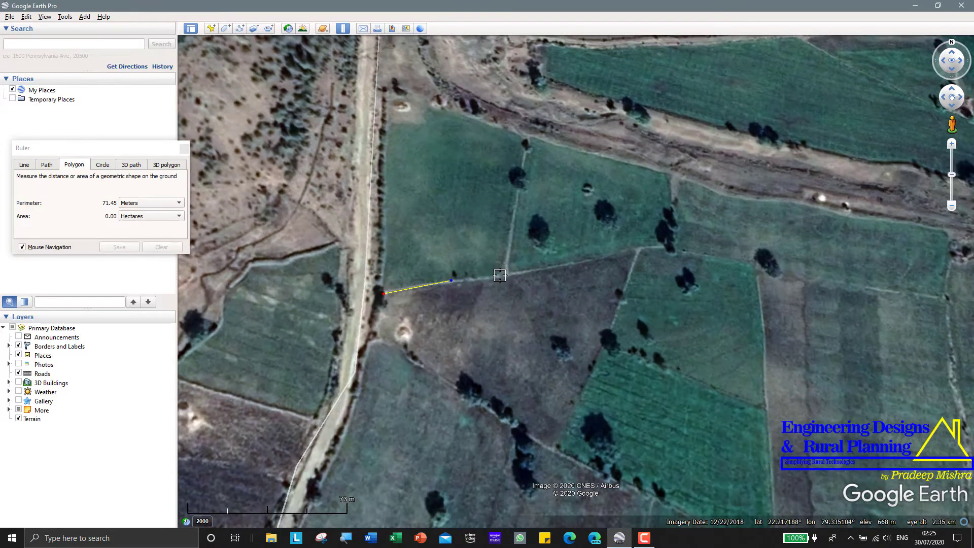
{"action": "left_click", "coordinate": [503, 275]}
{"action": "left_click", "coordinate": [554, 268]}
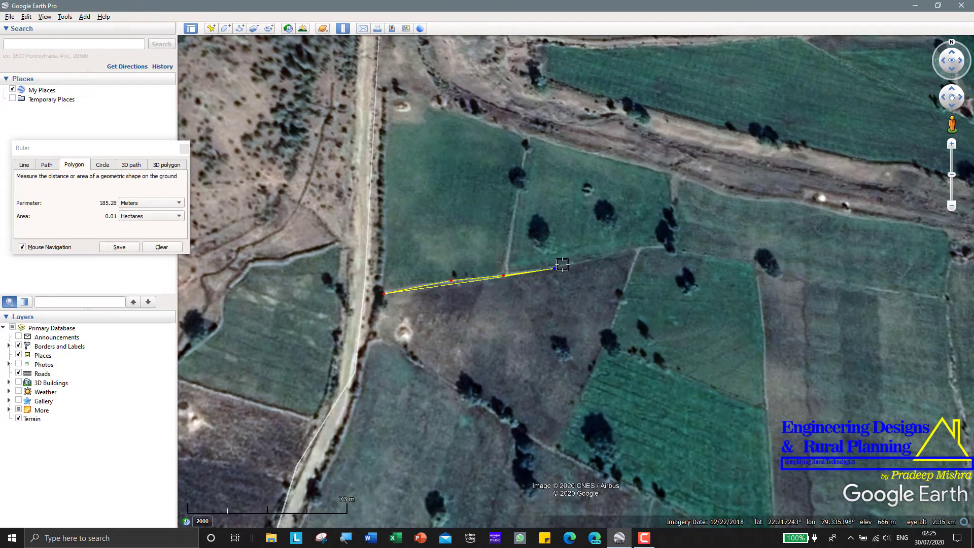
{"action": "left_click", "coordinate": [592, 258]}
{"action": "left_click", "coordinate": [639, 248]}
{"action": "left_click", "coordinate": [612, 324]}
{"action": "left_click", "coordinate": [579, 393]}
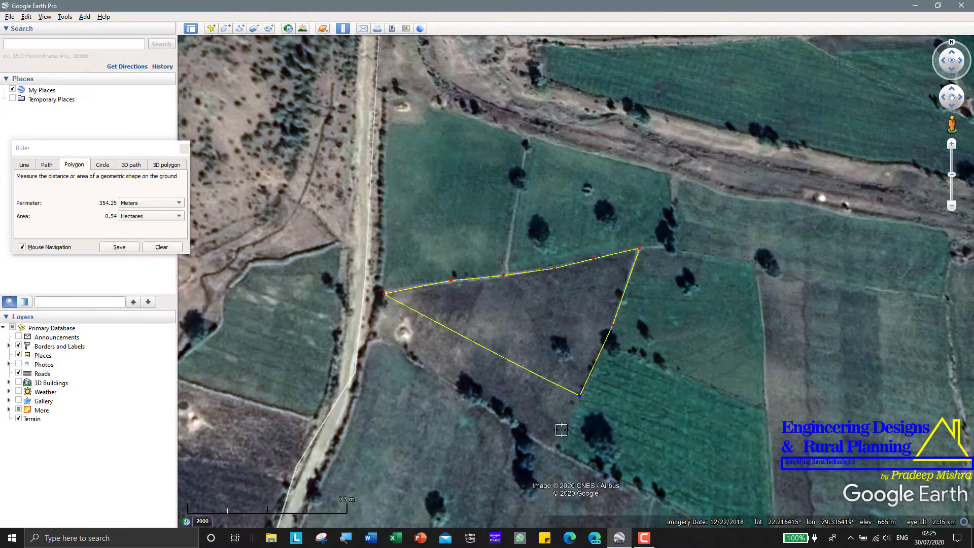
{"action": "left_click", "coordinate": [555, 447]}
{"action": "left_click", "coordinate": [457, 387]}
{"action": "left_click", "coordinate": [417, 363]}
{"action": "left_click", "coordinate": [392, 343]}
{"action": "left_click", "coordinate": [370, 334]}
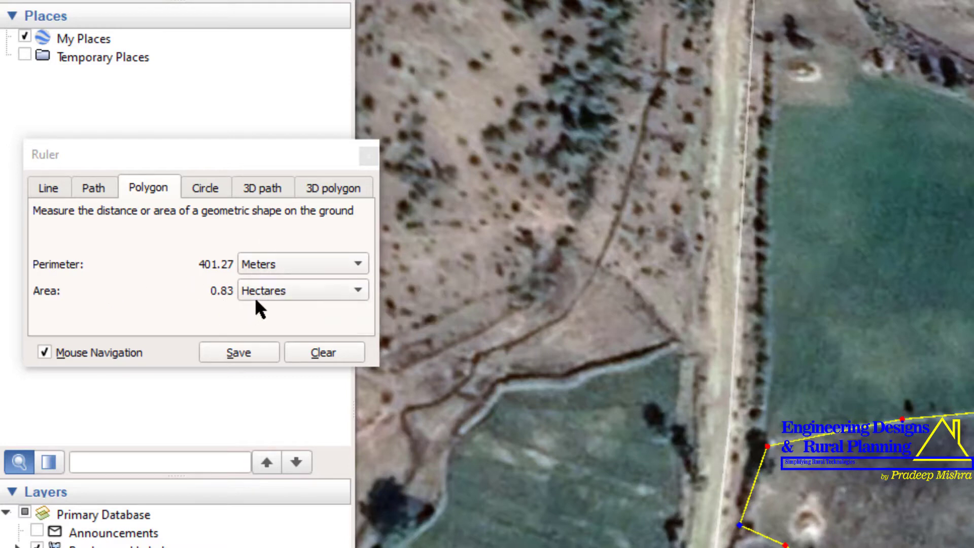
- Set the ruler's polygon area unit to acres and clear the field measurement
{"action": "left_click", "coordinate": [315, 287]}
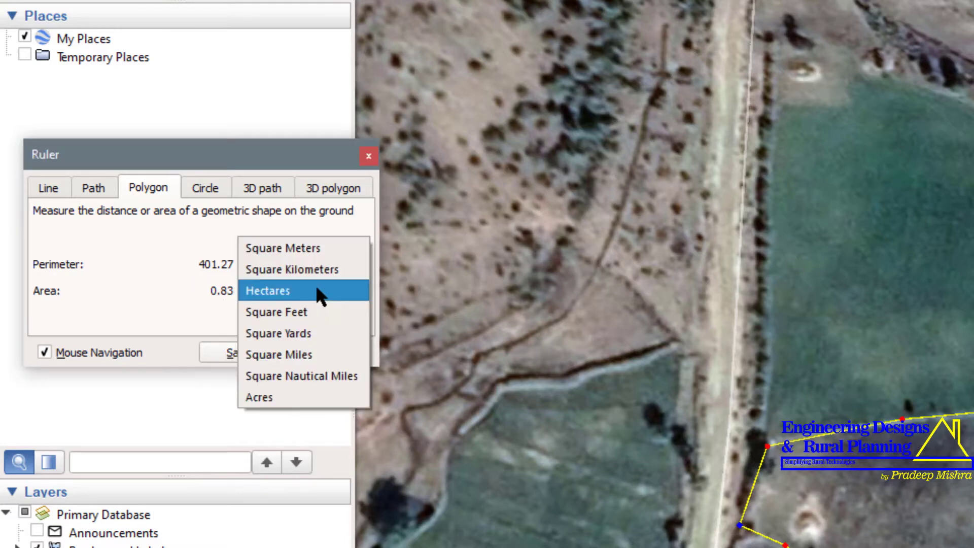
{"action": "left_click", "coordinate": [294, 398]}
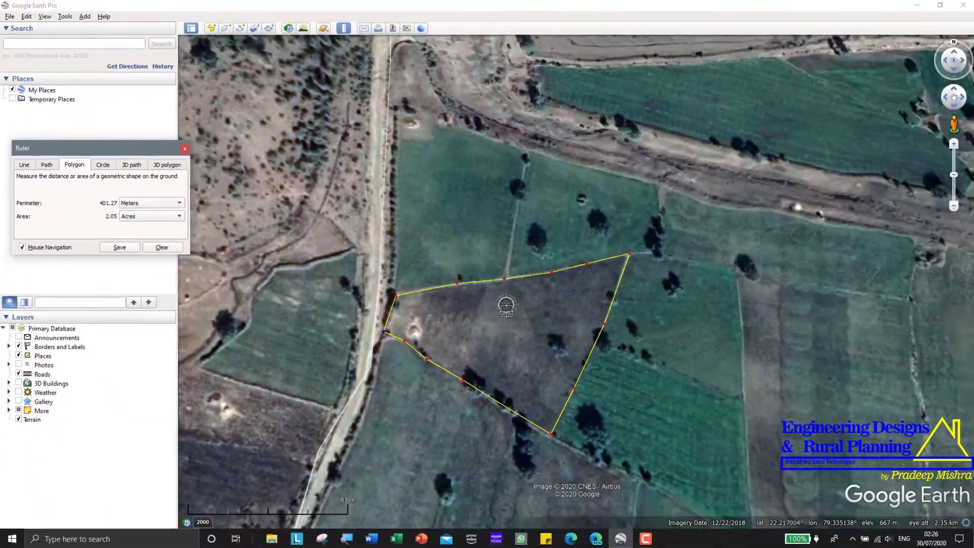
{"action": "scroll", "coordinate": [744, 388], "scroll_direction": "down", "scroll_amount": 3}
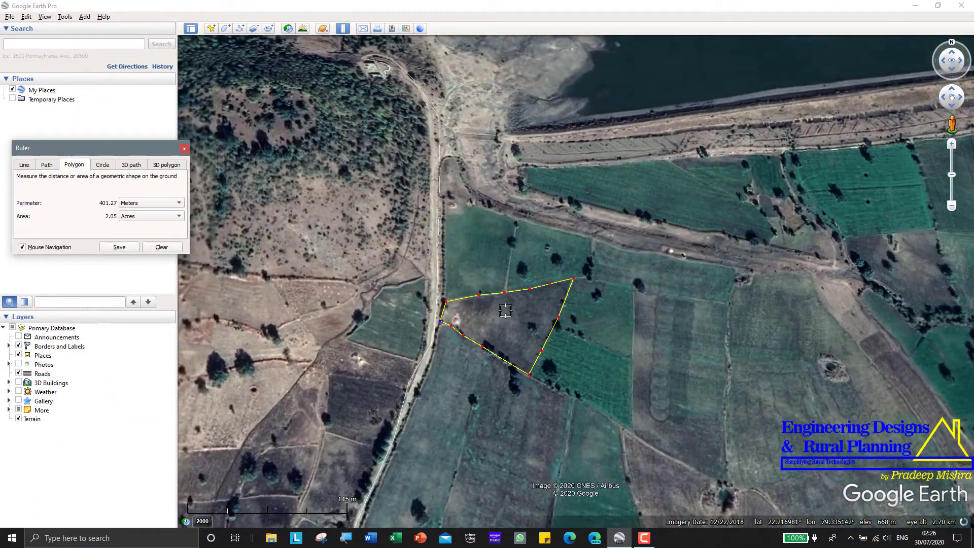
{"action": "scroll", "coordinate": [505, 310], "scroll_direction": "down", "scroll_amount": 2}
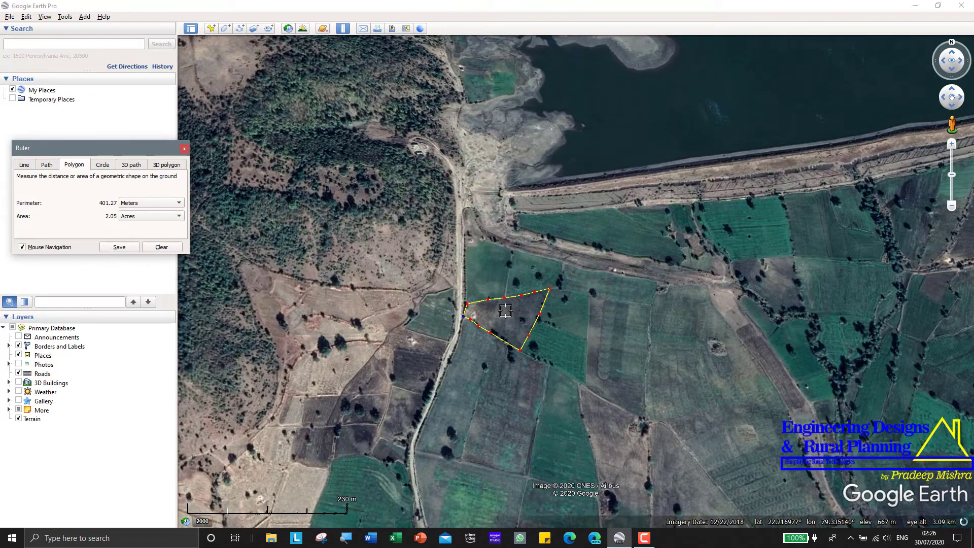
{"action": "scroll", "coordinate": [505, 310], "scroll_direction": "down", "scroll_amount": 1}
{"action": "scroll", "coordinate": [505, 310], "scroll_direction": "up", "scroll_amount": 1}
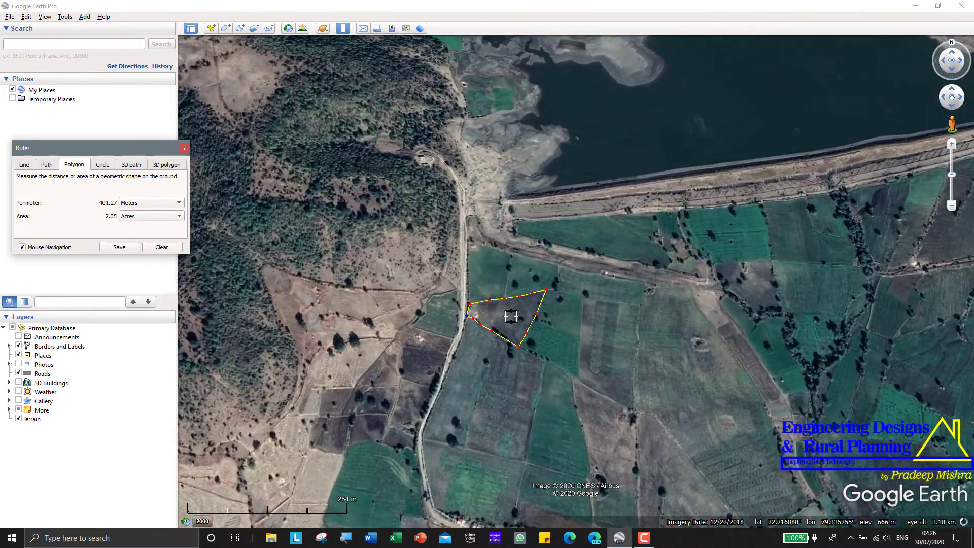
{"action": "left_click", "coordinate": [158, 248]}
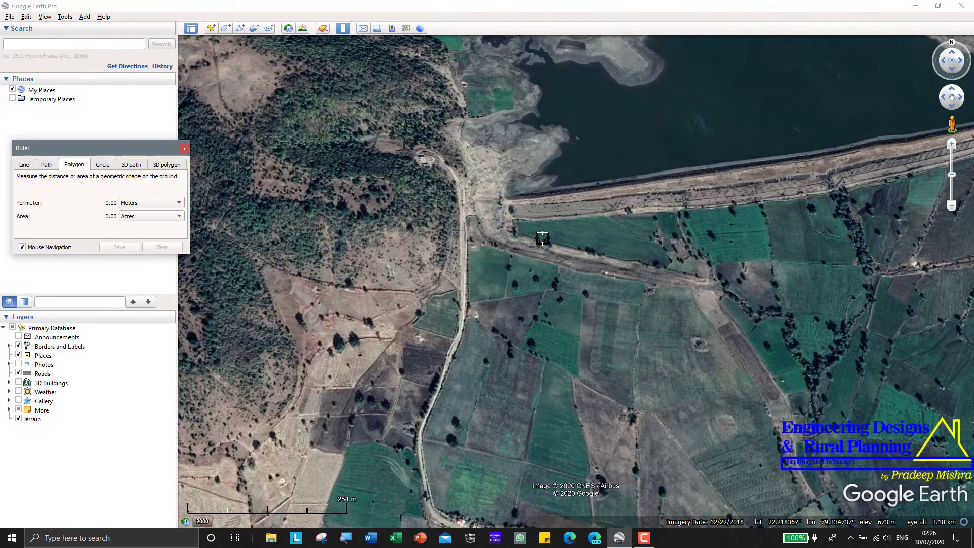
- Draw a ruler path about 1,418 m long from the wooded hillside east of the reservoir to the farmland road, with its elevation profile shown
{"action": "scroll", "coordinate": [542, 238], "scroll_direction": "down", "scroll_amount": 6}
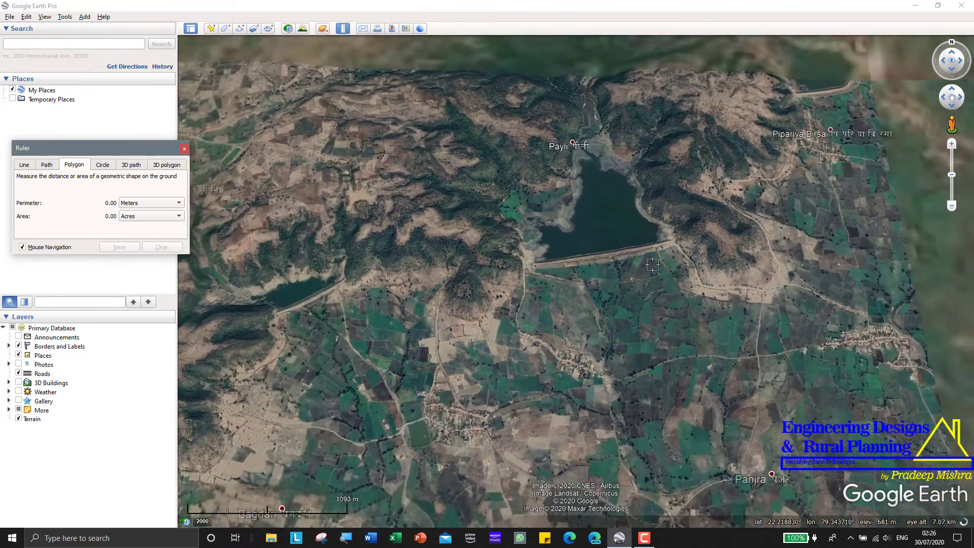
{"action": "left_click_drag", "start_coordinate": [659, 265], "coordinate": [529, 309]}
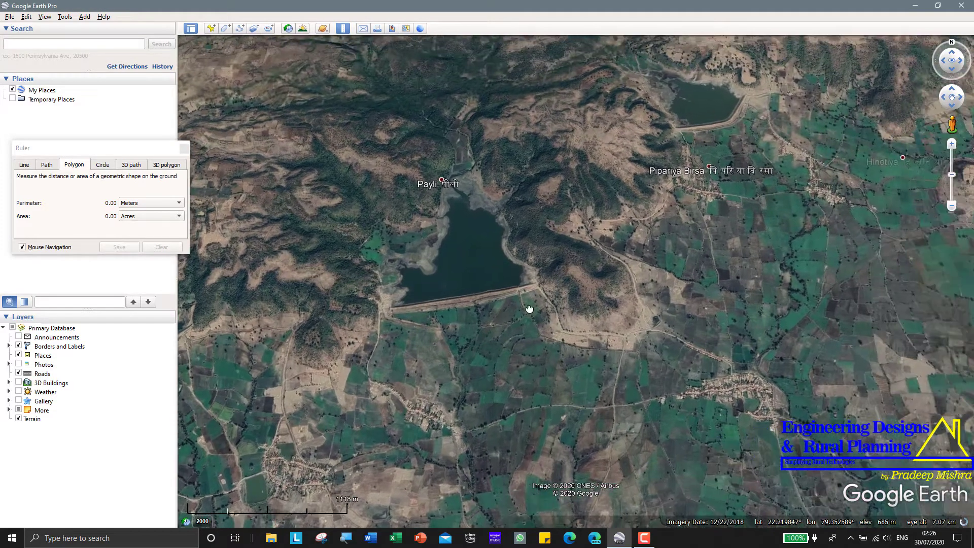
{"action": "scroll", "coordinate": [537, 274], "scroll_direction": "up", "scroll_amount": 5}
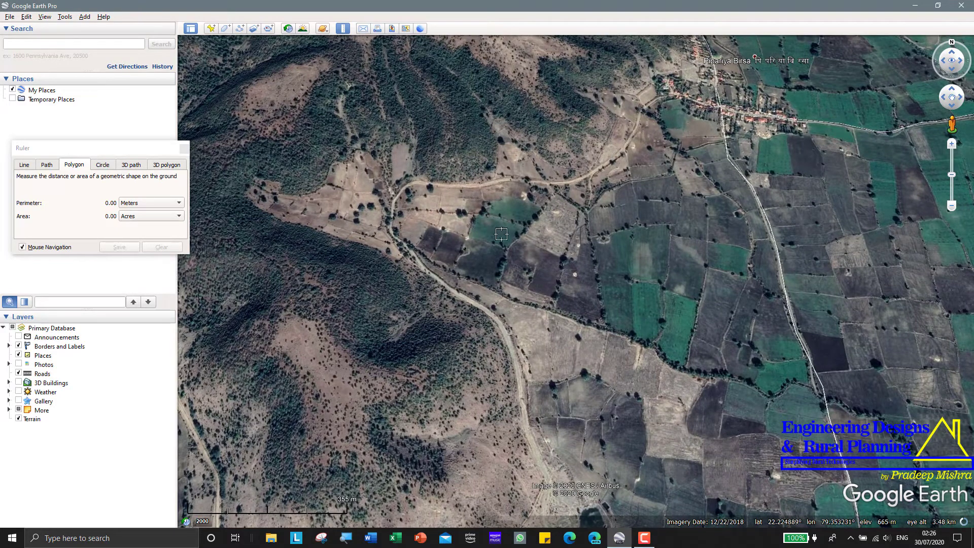
{"action": "left_click_drag", "start_coordinate": [494, 236], "coordinate": [586, 253]}
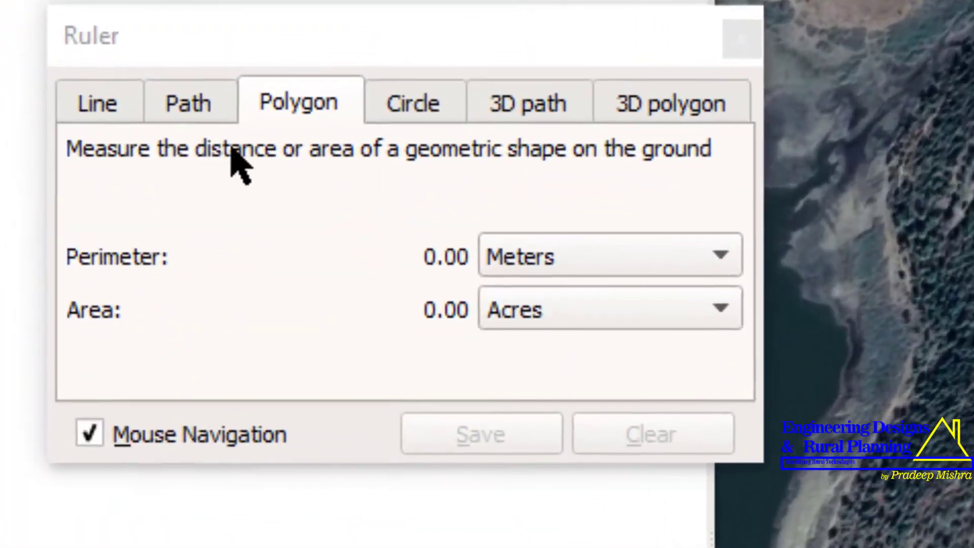
{"action": "left_click", "coordinate": [191, 112]}
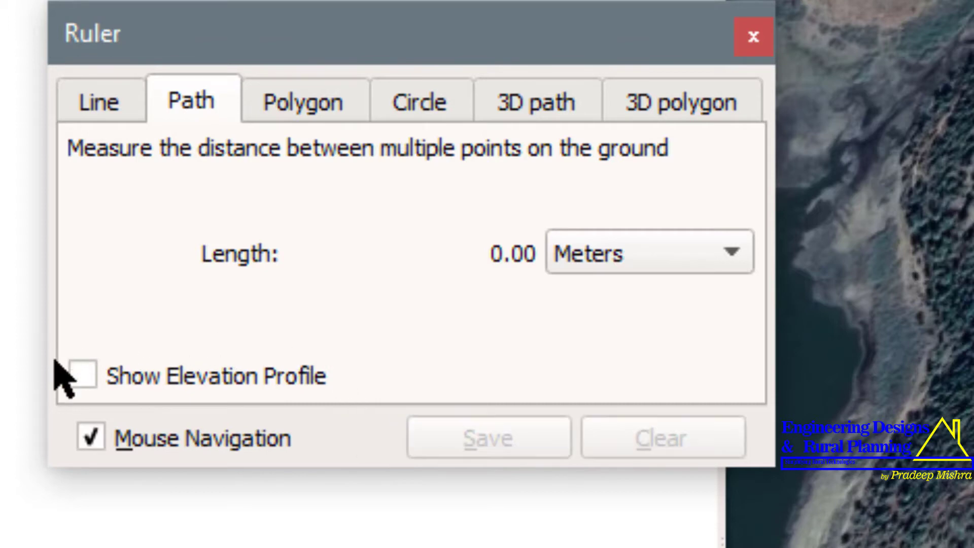
{"action": "left_click", "coordinate": [101, 376]}
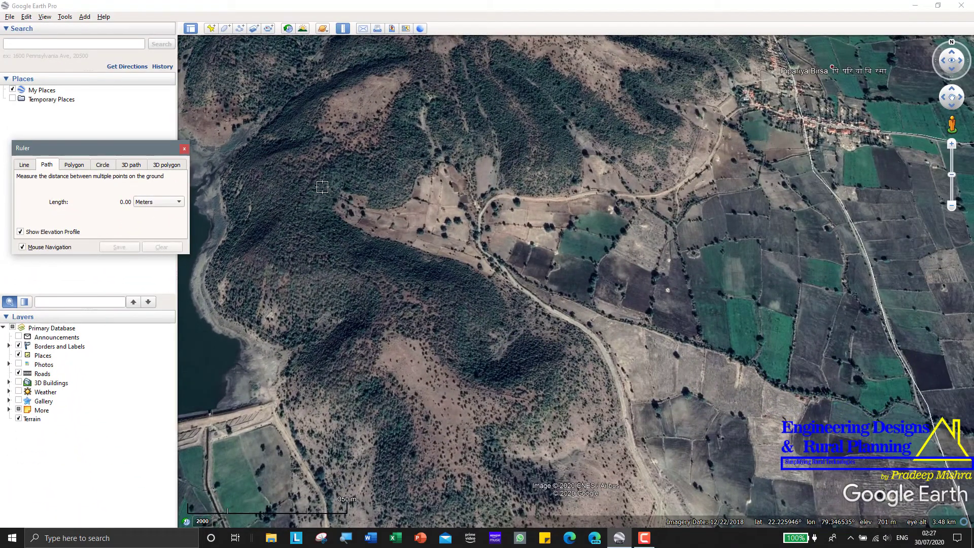
{"action": "left_click", "coordinate": [322, 187]}
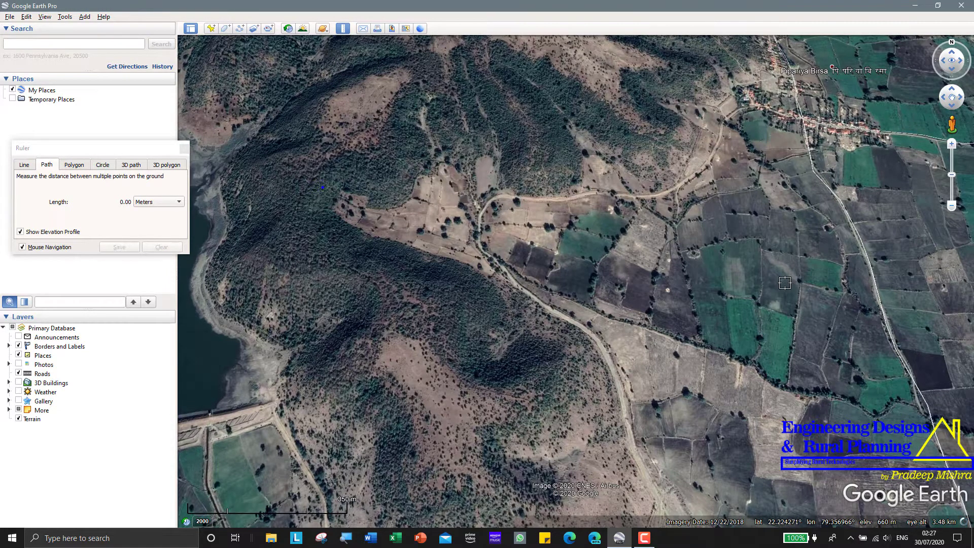
{"action": "left_click", "coordinate": [863, 247]}
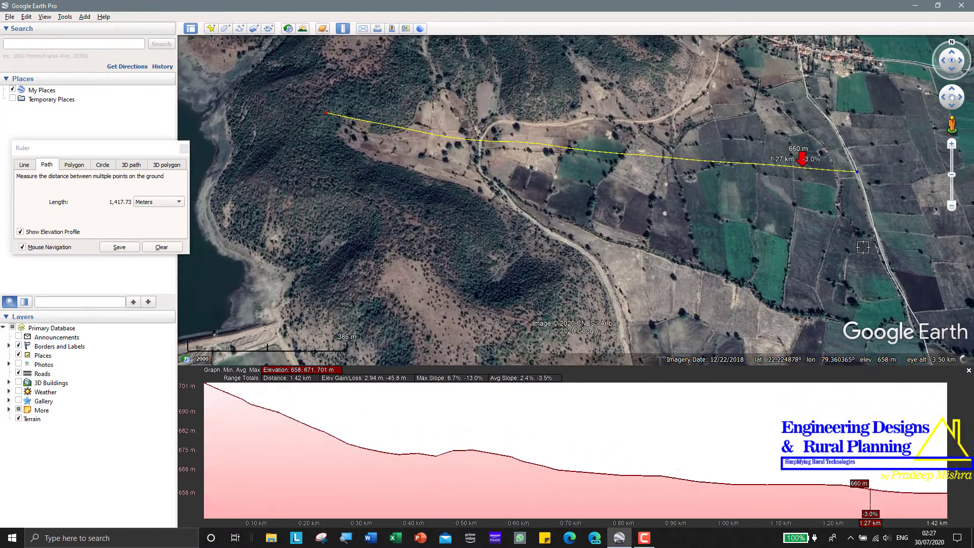